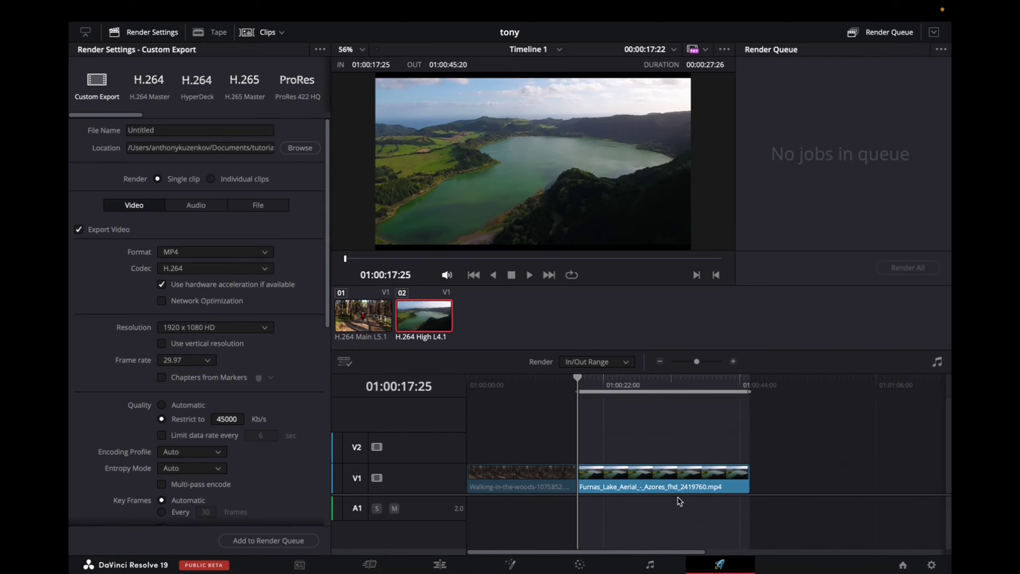
Add Timeline 1's custom export to the Render Queue as Job 1 for the Furnas Lake Aerial clip.
click(414, 324)
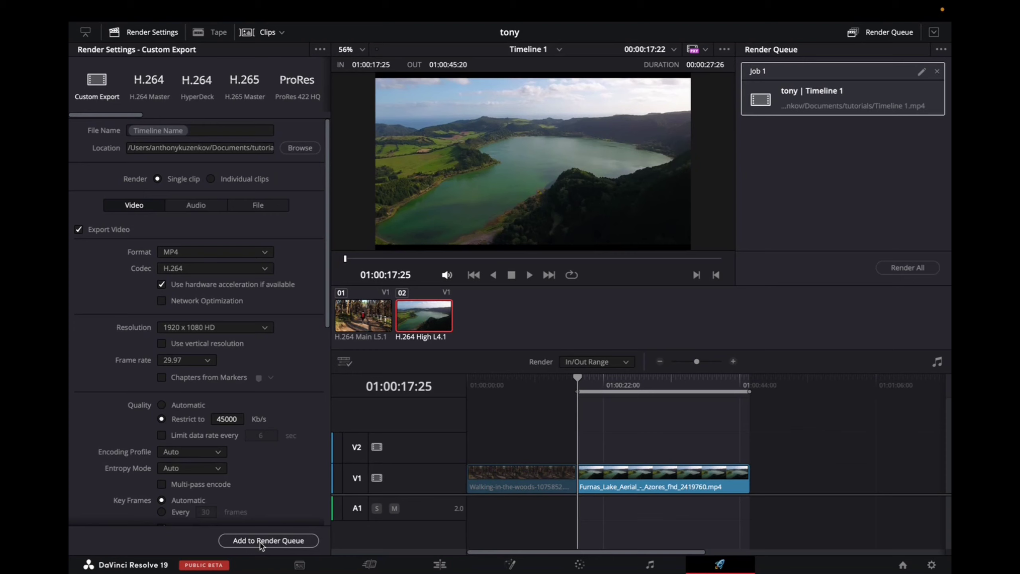
right_click(414, 324)
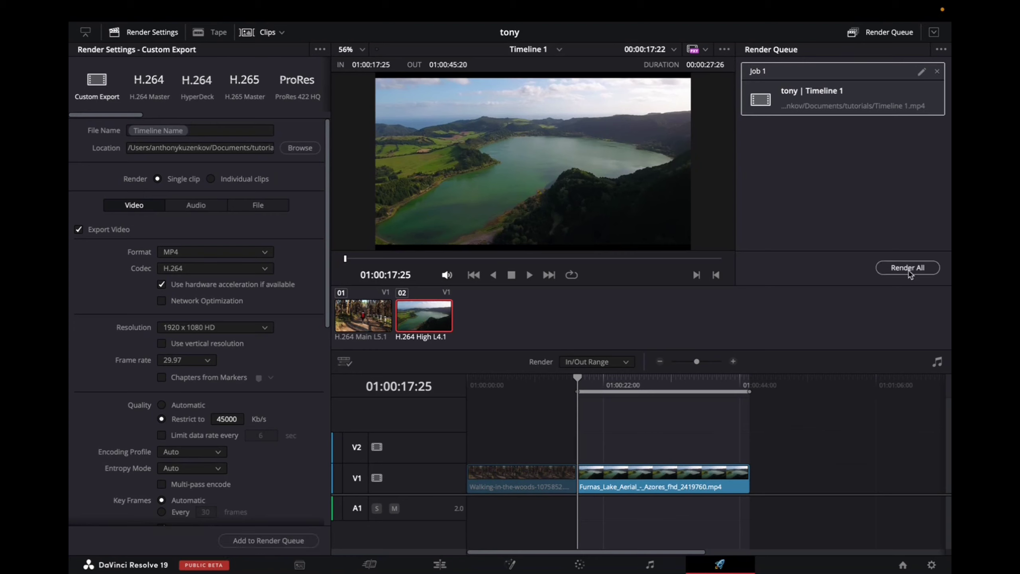